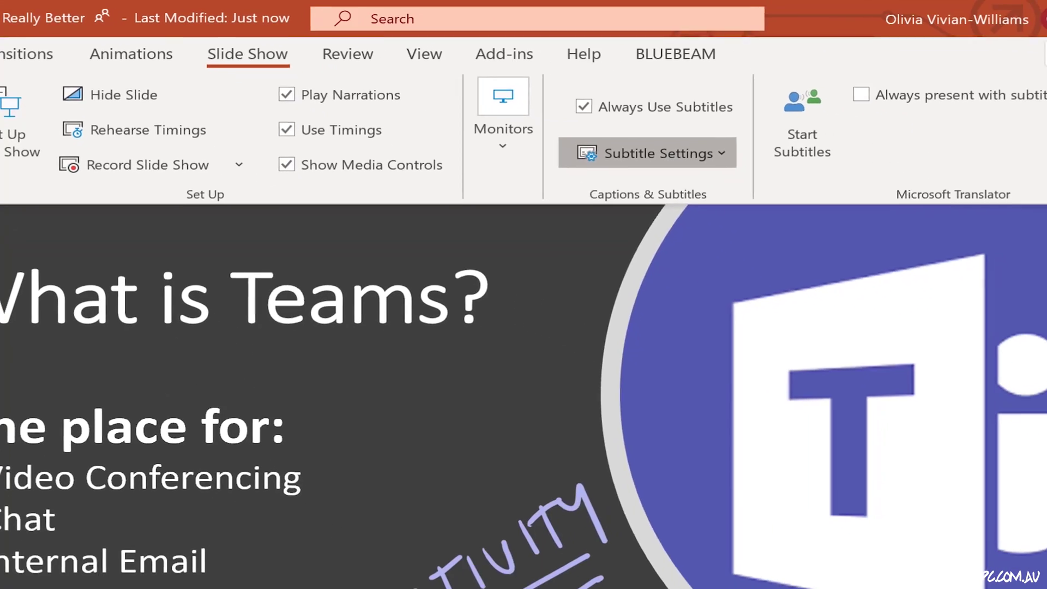
- Change the subtitle language from Chinese (Simplified) to English in Subtitle Settings
click(729, 155)
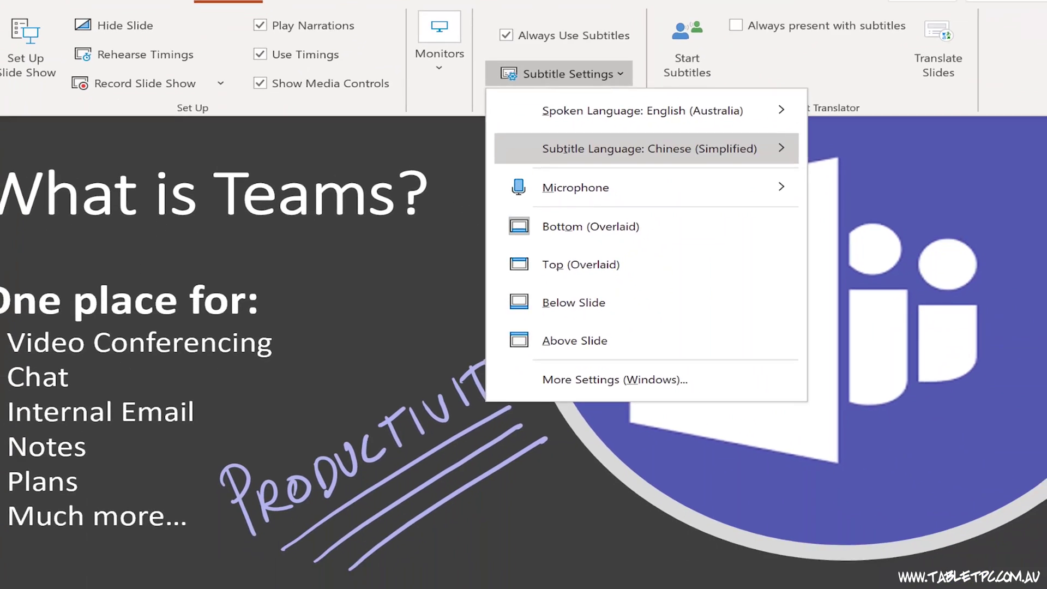
click(646, 149)
scroll(915, 245, down, 3)
scroll(915, 199, down, 2)
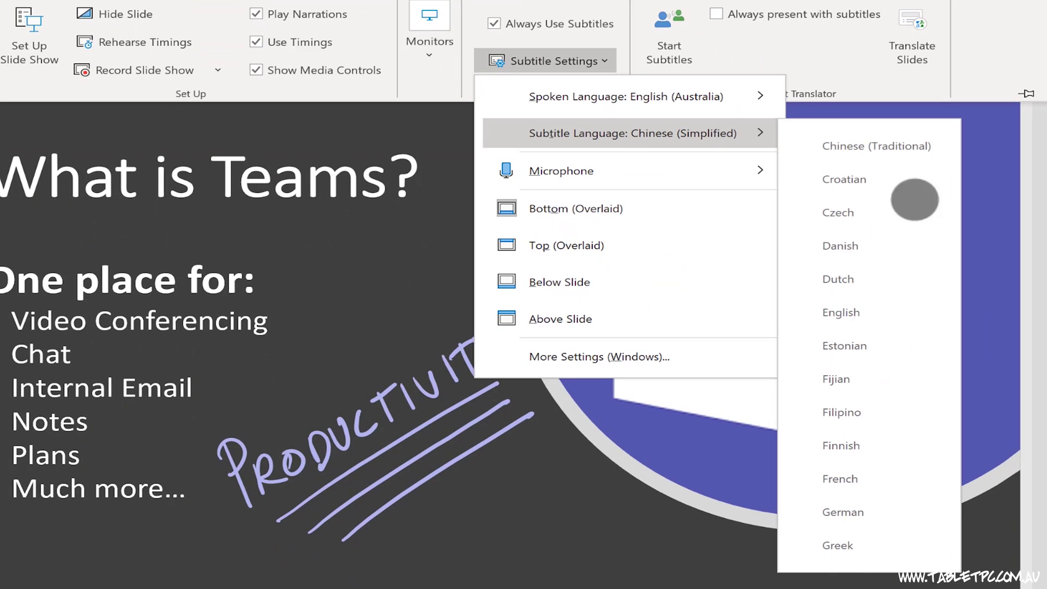
click(863, 319)
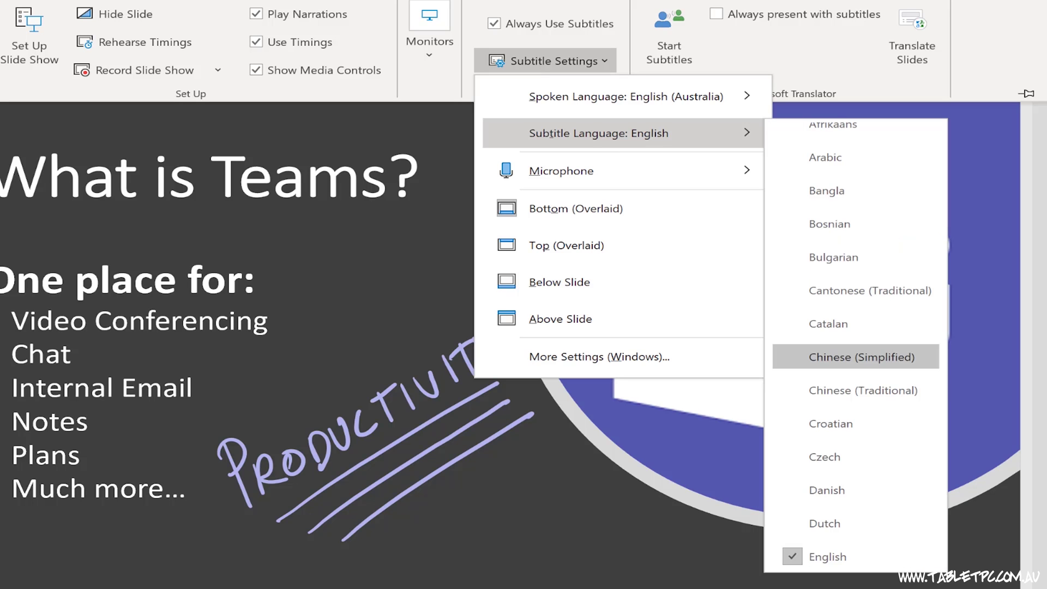
- Dismiss the Subtitle Settings menu
click(856, 357)
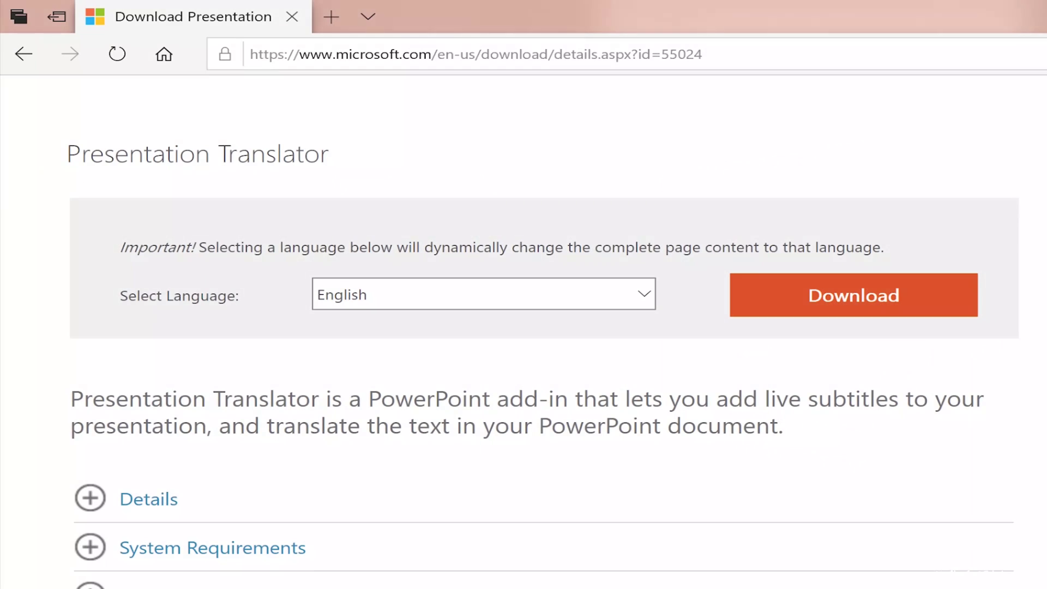
- Download the Presentation Translator installer with English selected
click(882, 297)
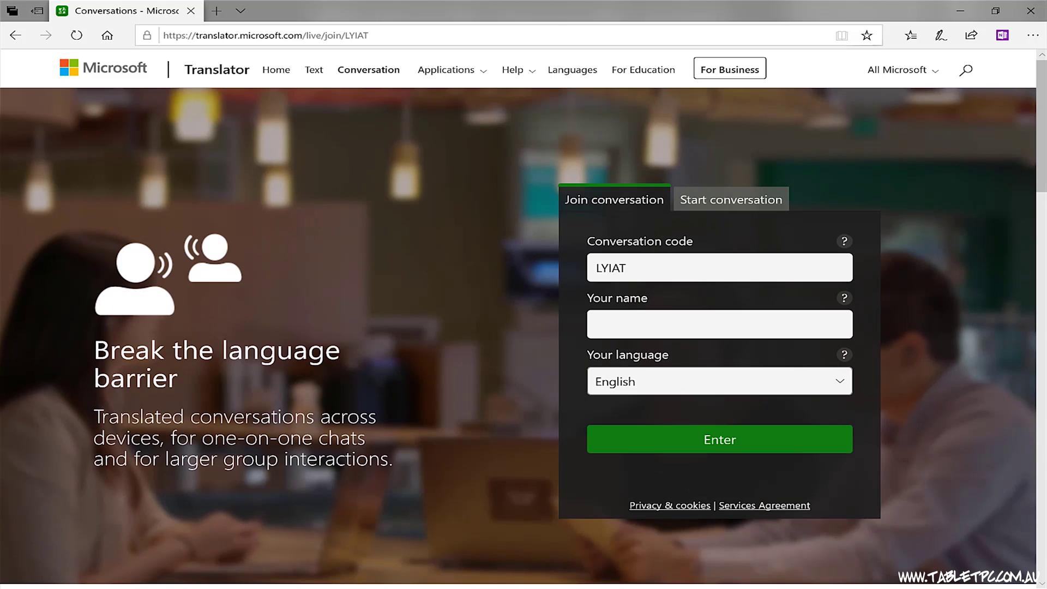
text(Tullio)
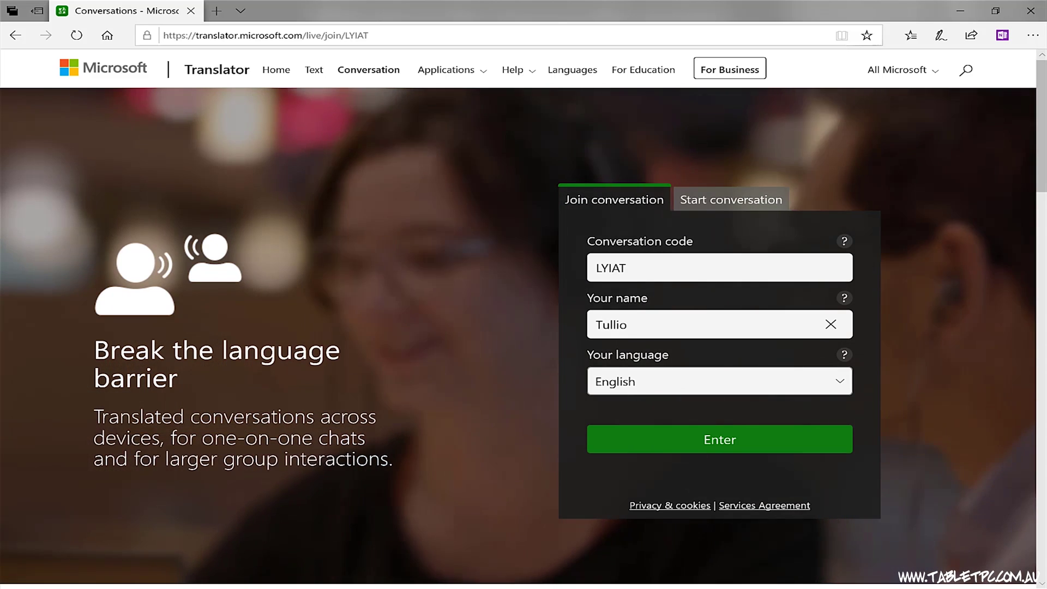
- Join conversation LYIAT with Italiano as the language
click(721, 381)
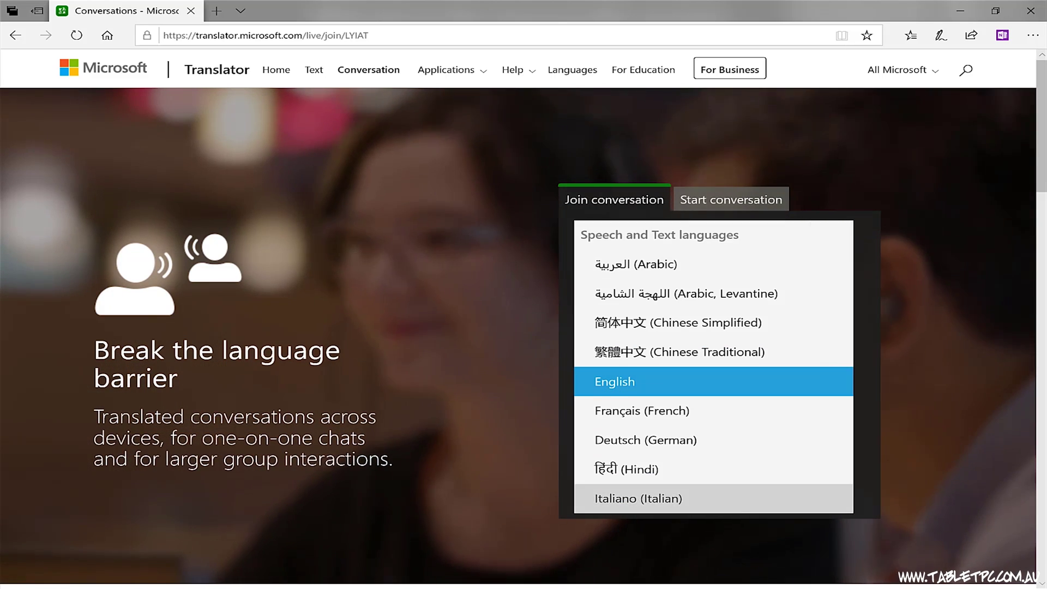
click(638, 499)
click(719, 440)
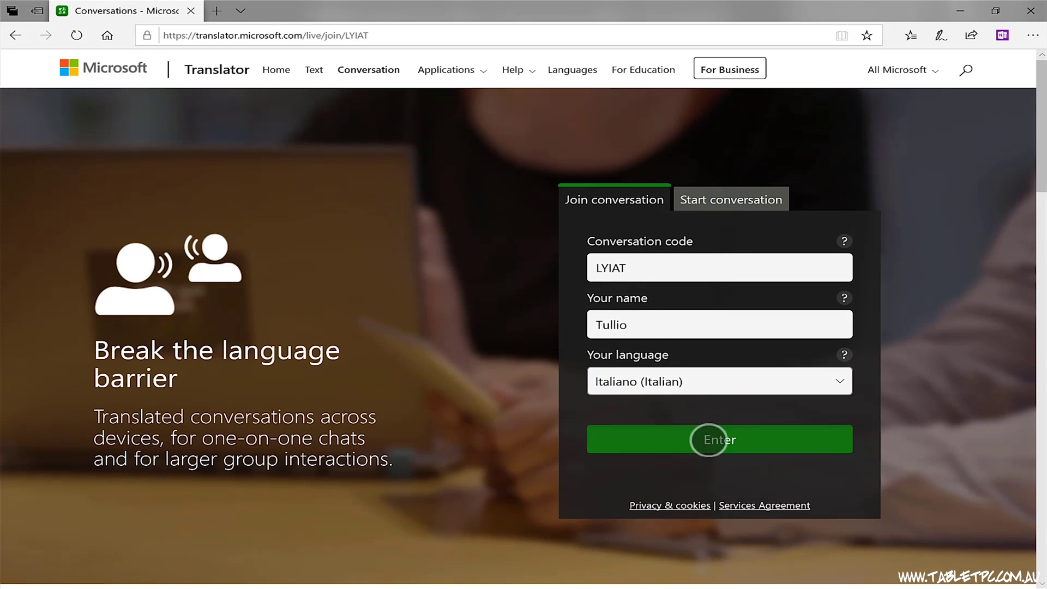